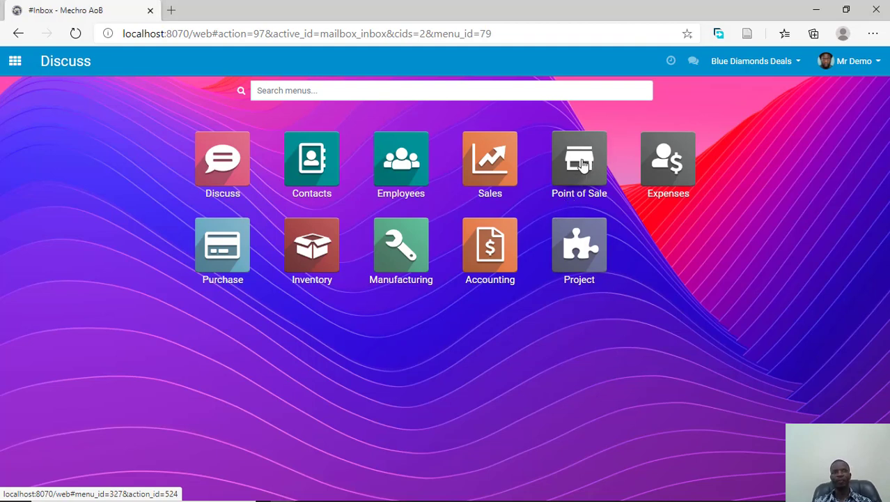
Open the Point of Sale app and start a new session for the Blantyre Shop
click(582, 160)
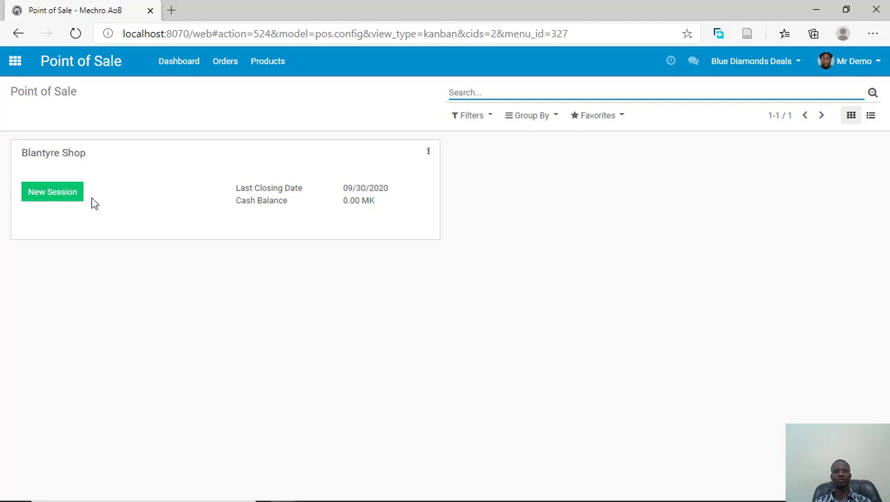
click(70, 195)
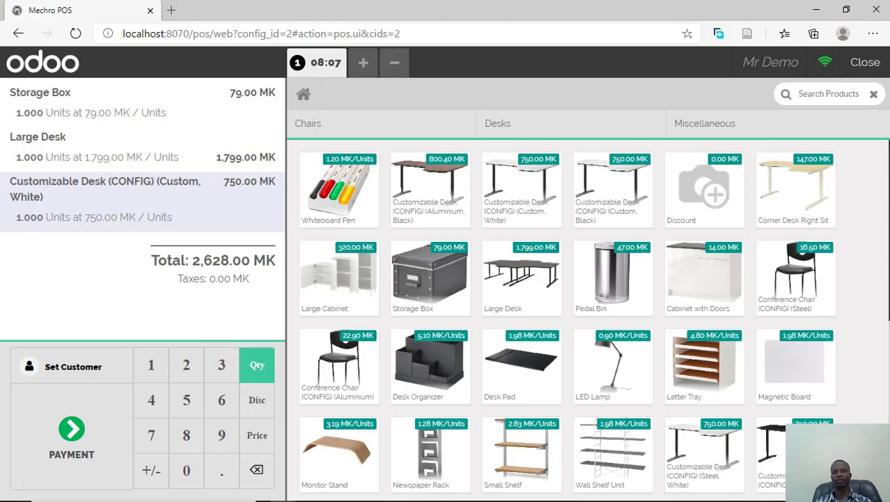
Browse the Desks, Miscellaneous and Chairs product categories, returning to the full product list
click(510, 133)
click(304, 95)
click(761, 134)
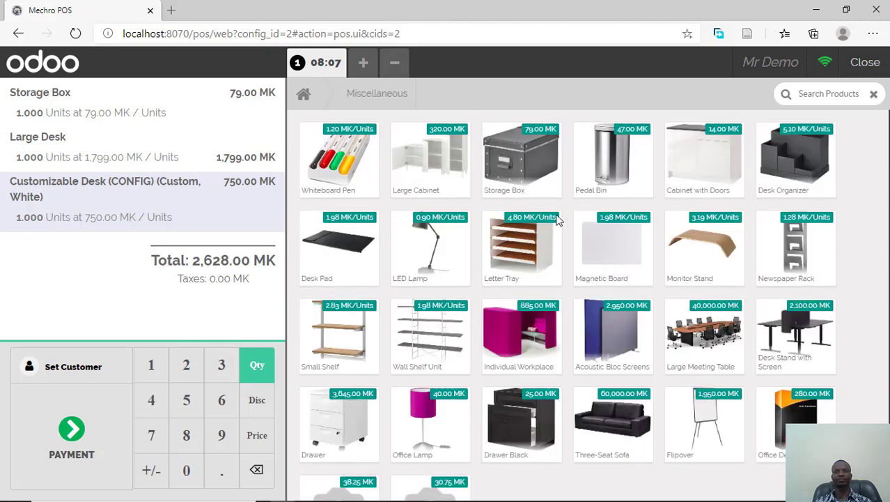
click(302, 94)
click(348, 129)
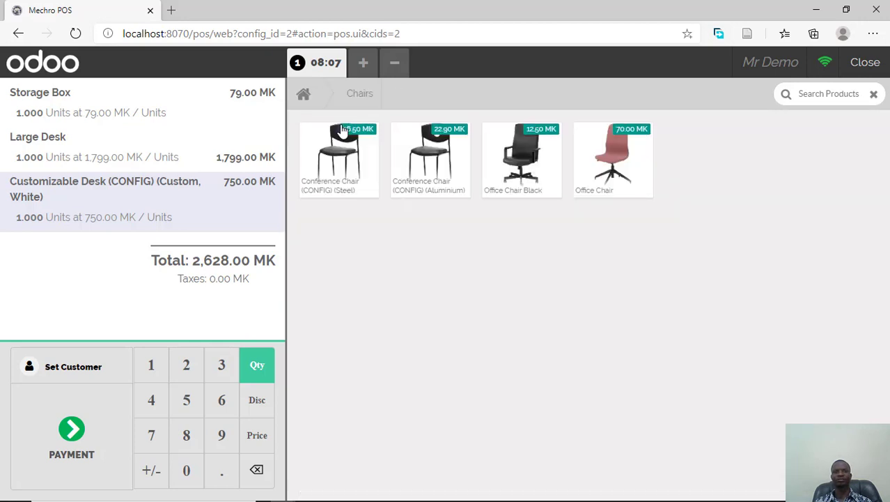
click(306, 96)
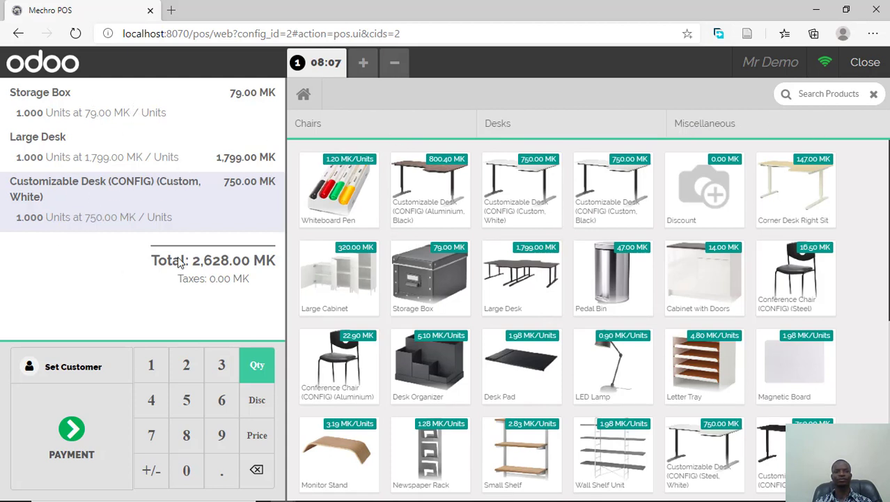
Remove all the leftover product lines from the current order so the cart is empty
click(259, 472)
click(259, 472)
click(259, 472)
click(259, 471)
click(259, 472)
click(259, 472)
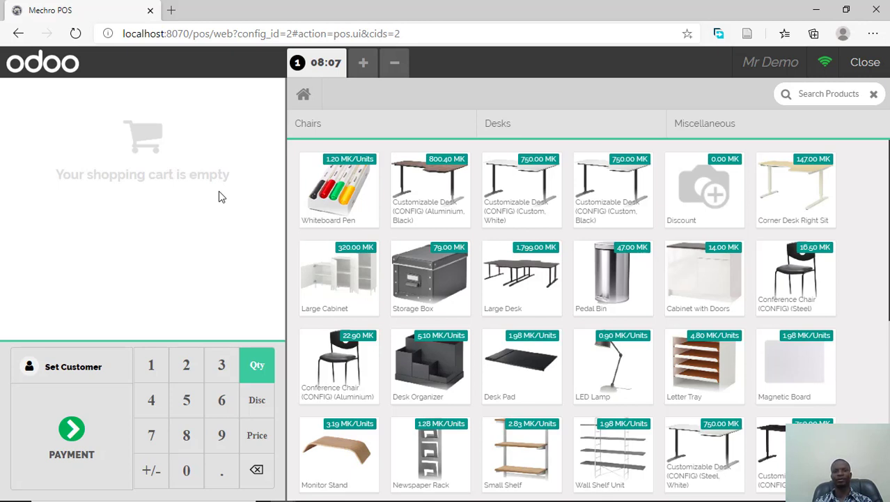
Search the products for "stora" and add the Storage Box to the order with a quantity of 3
click(812, 98)
text(st)
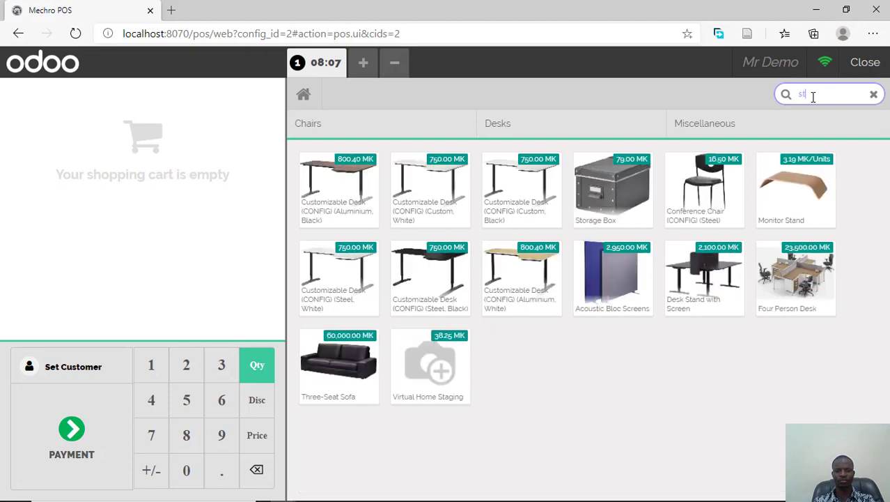
text(ora)
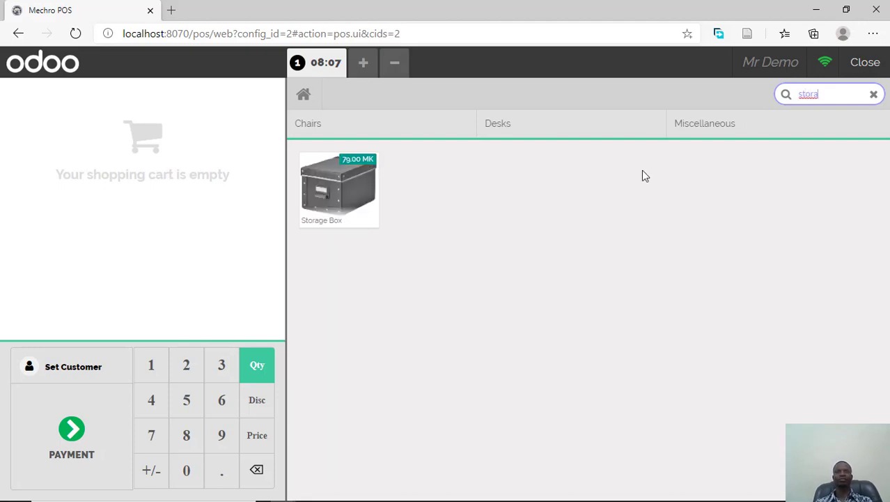
click(367, 168)
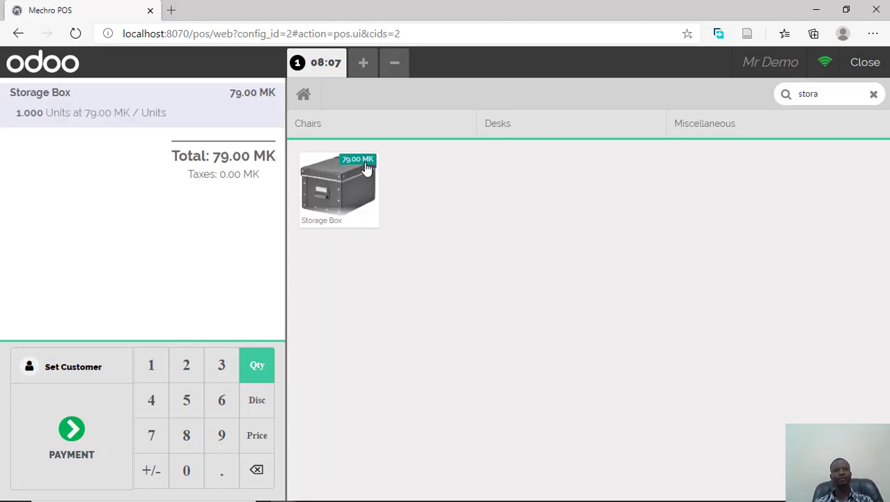
click(223, 373)
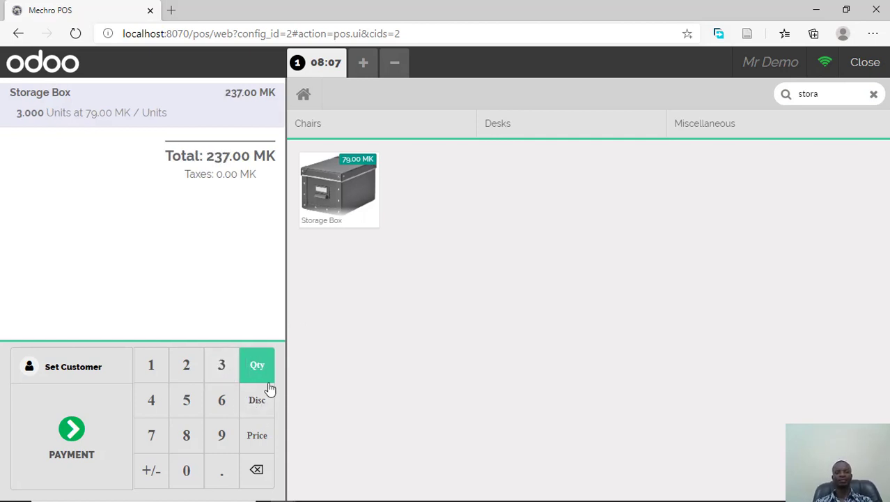
Set the unit price of the Storage Box line to 2,500 MK
click(256, 434)
click(187, 369)
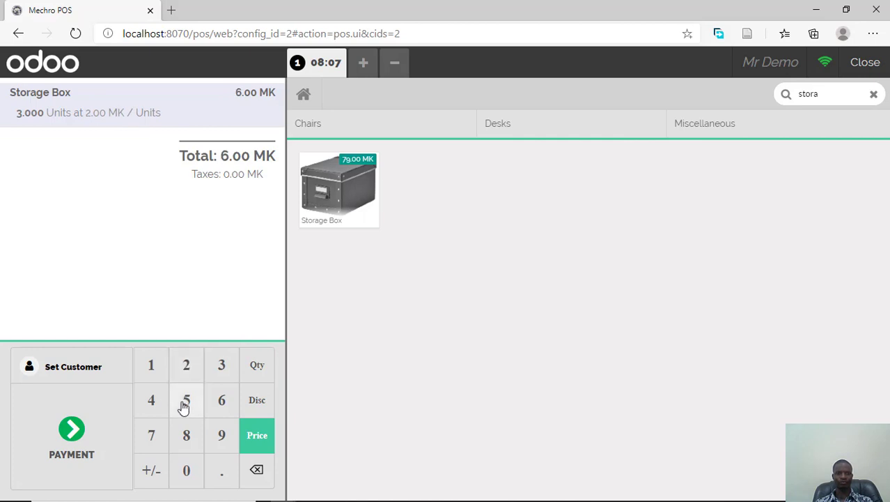
click(185, 402)
click(186, 470)
click(186, 469)
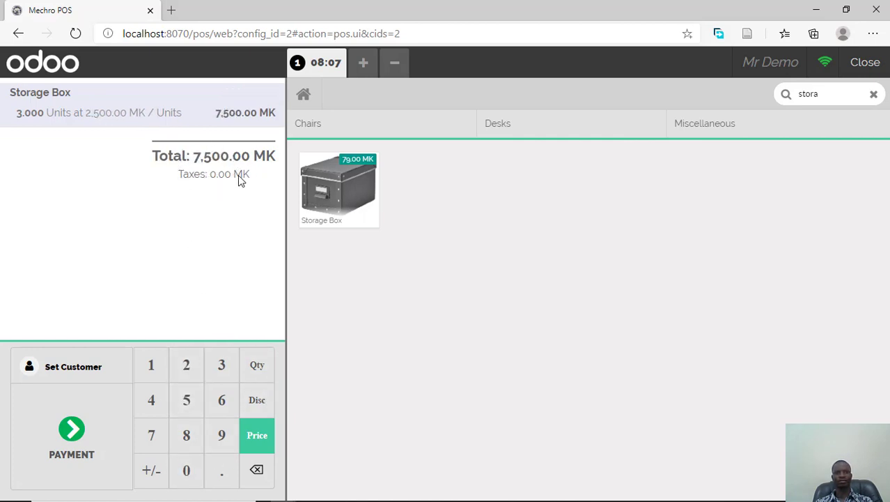
Apply a 10% discount to the Storage Box line
click(263, 407)
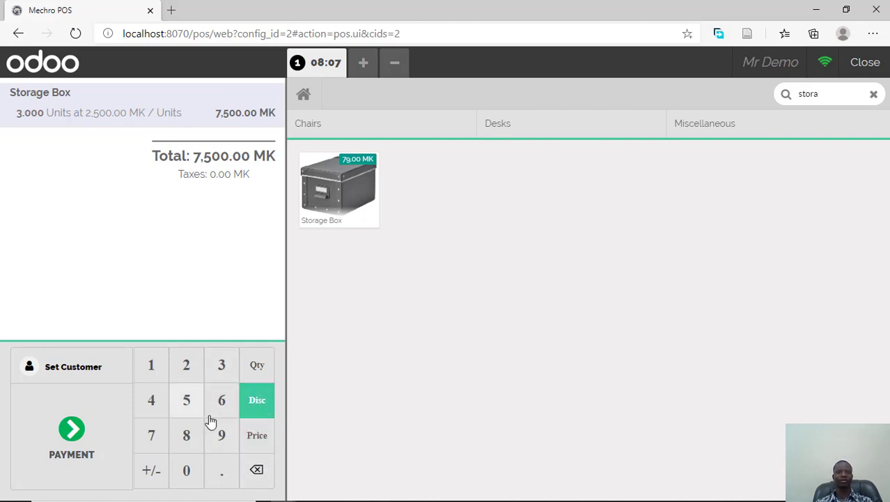
click(151, 365)
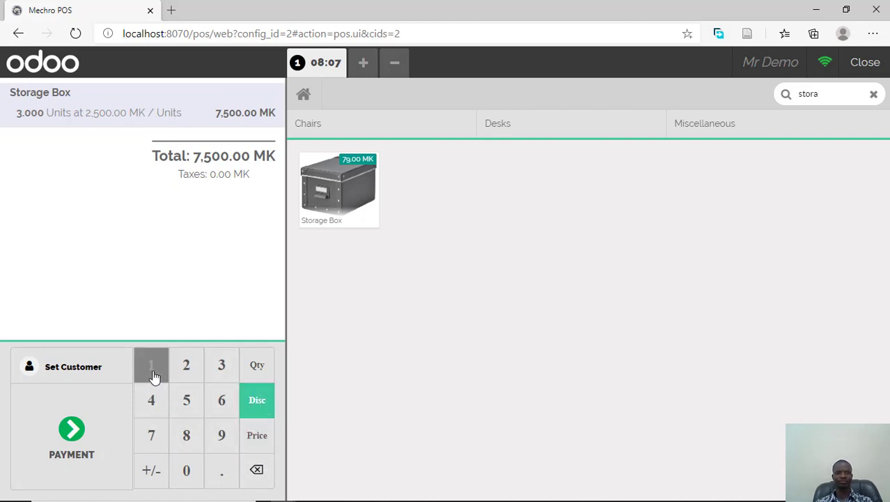
click(188, 474)
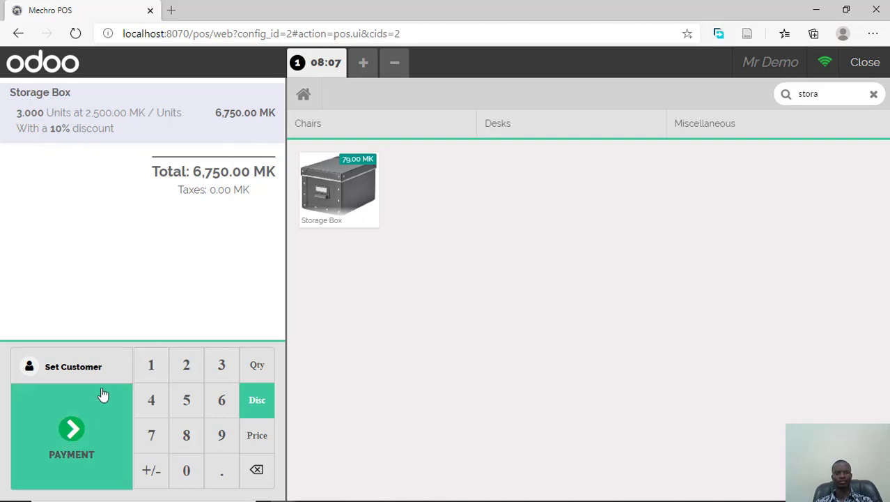
Create a new customer named "Customer 1" and assign it to the order
click(103, 365)
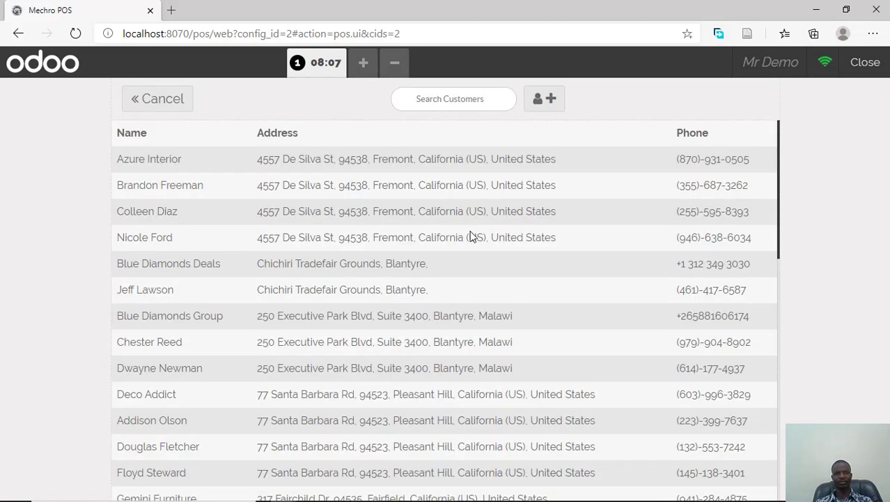
scroll(310, 344, down, 9)
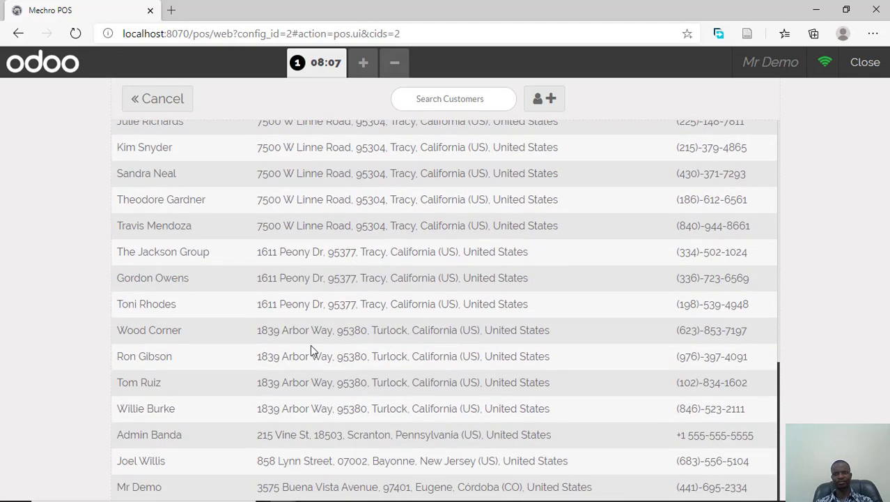
scroll(311, 350, up, 5)
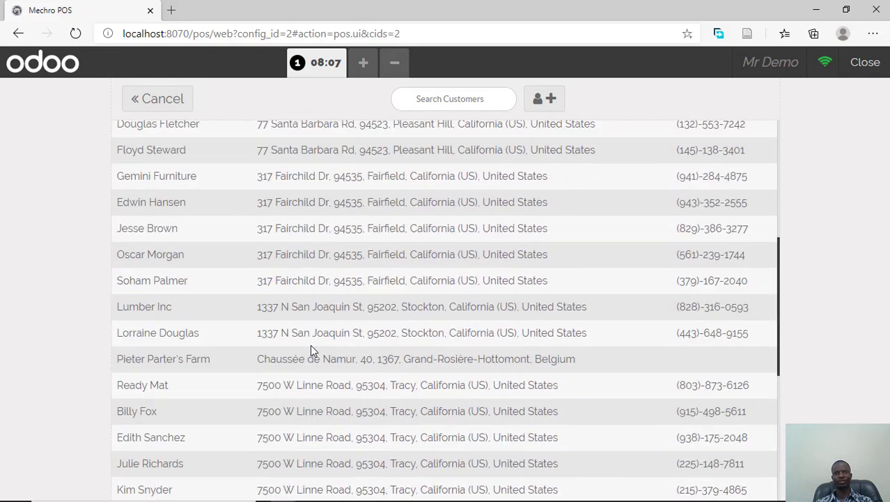
click(547, 102)
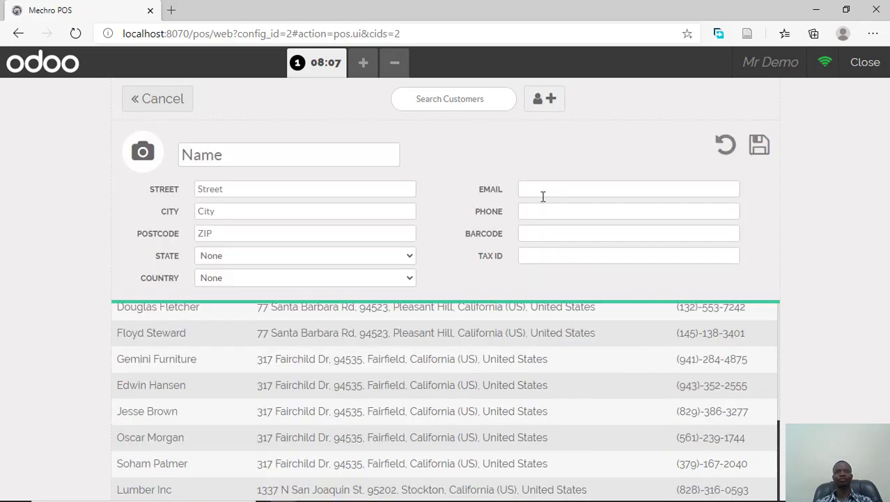
click(283, 157)
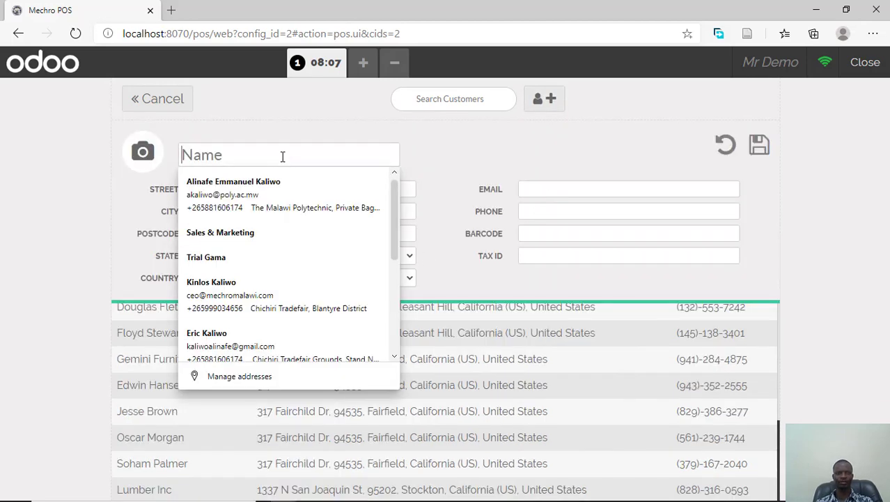
text(C)
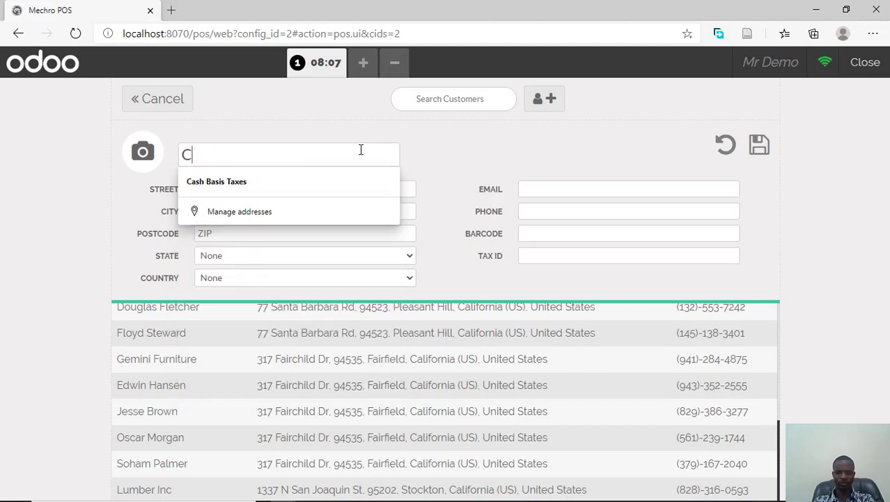
text(ustomer 1)
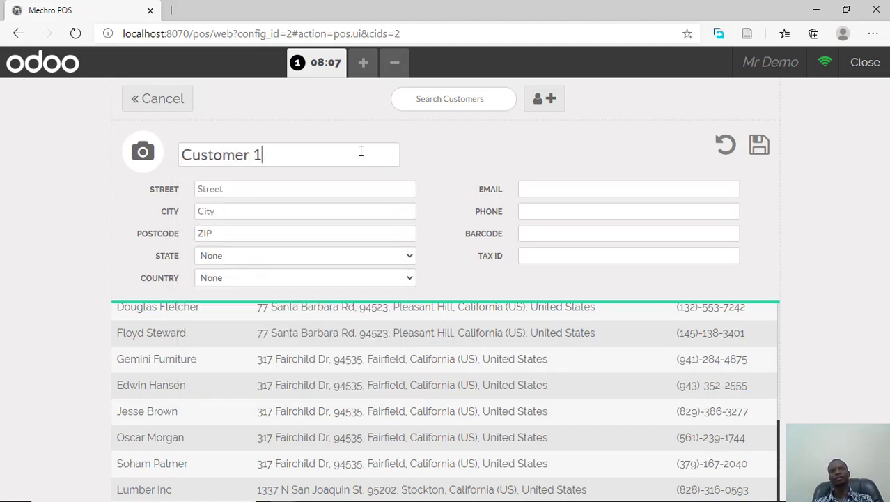
click(761, 148)
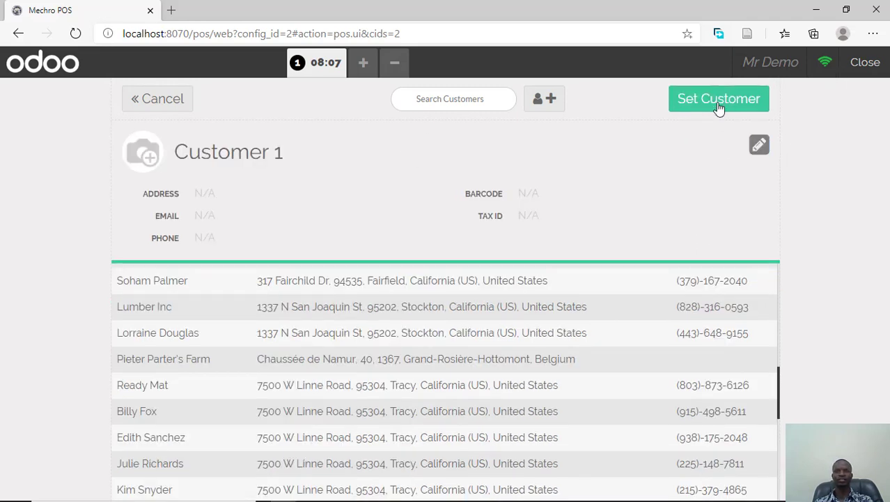
click(718, 108)
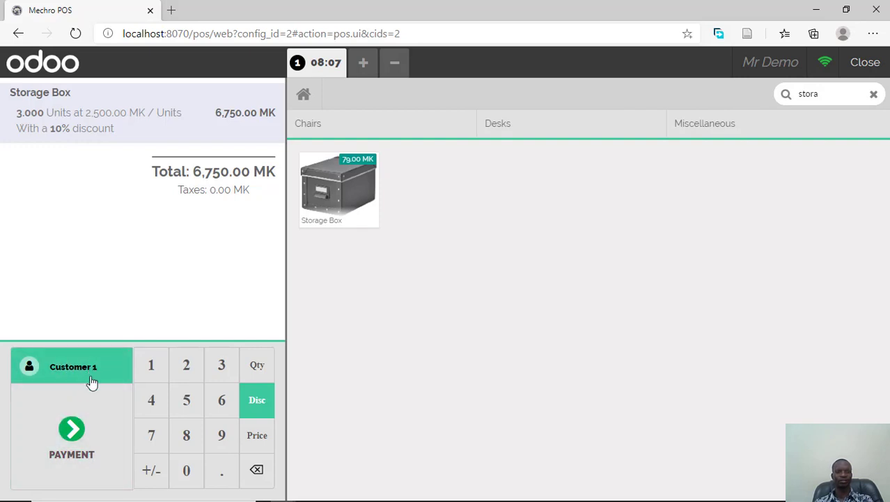
Pay the order by cash with 7,000 MK tendered and validate the payment
click(80, 425)
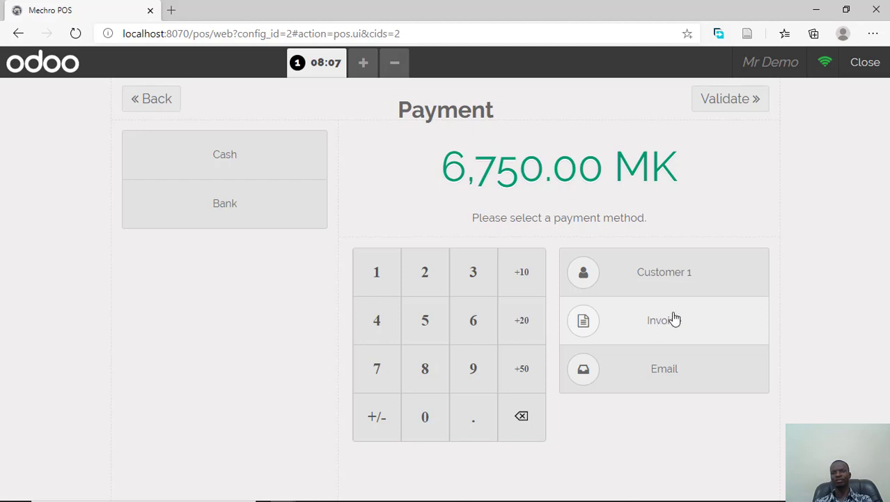
click(228, 164)
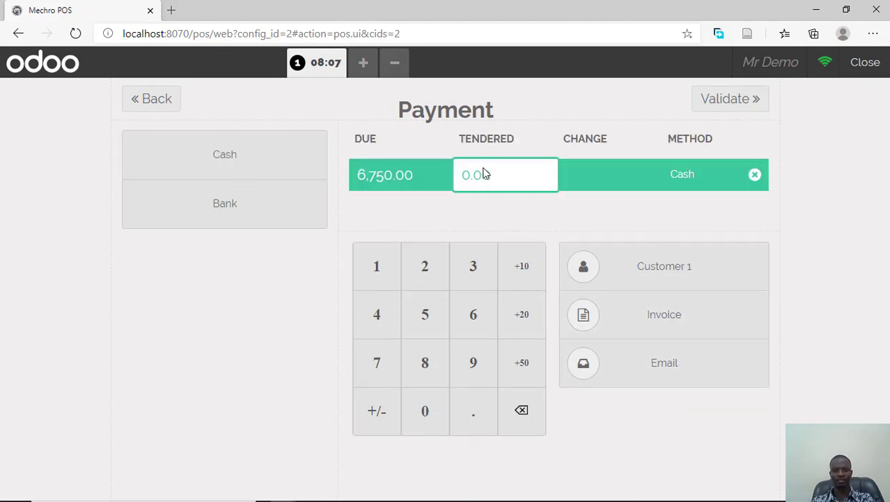
text(7000)
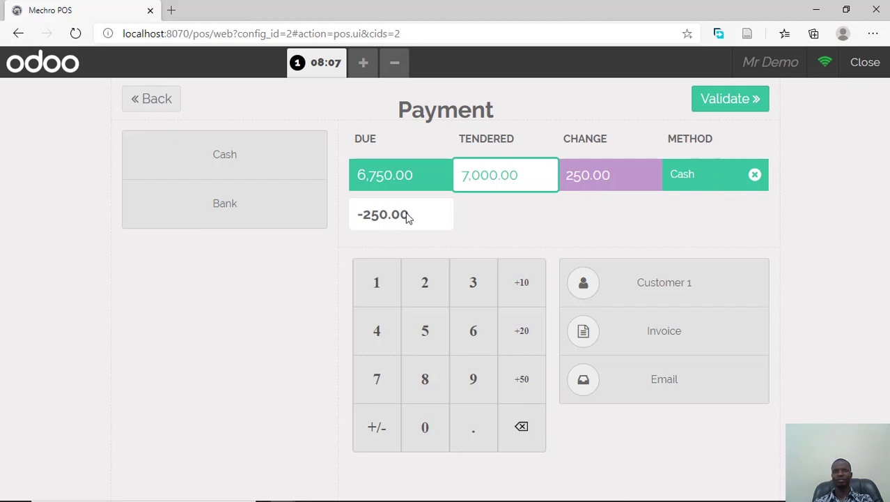
click(745, 103)
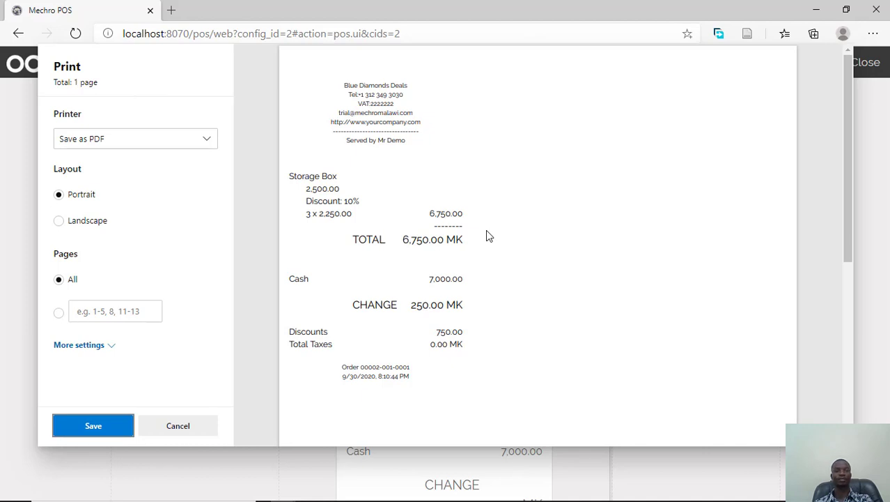
Save the order receipt as the PDF file Mechro POS.pdf in the POLY folder
click(138, 138)
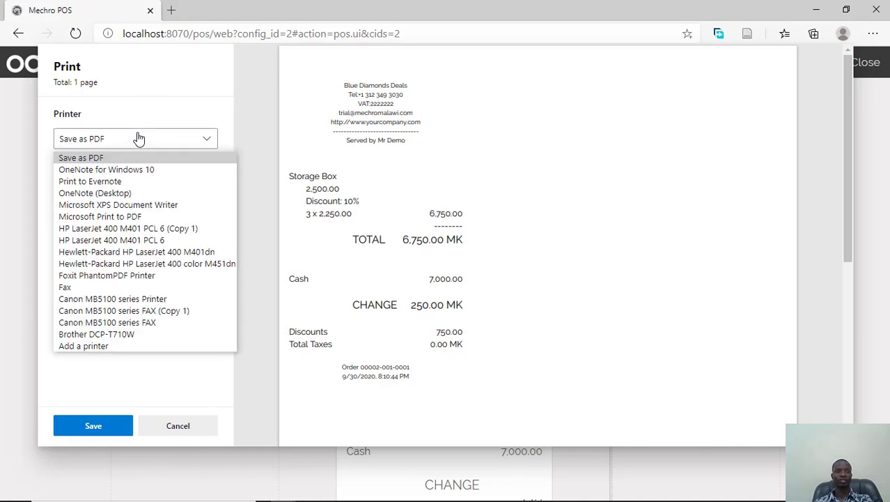
click(143, 137)
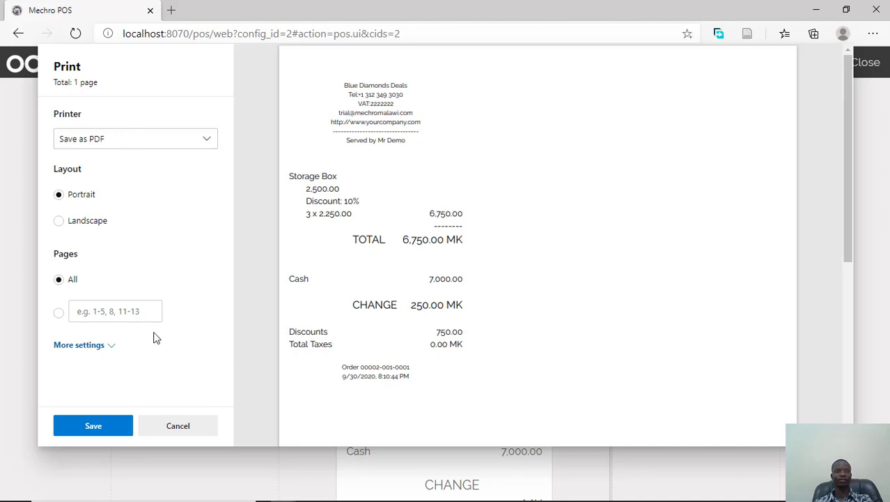
click(114, 432)
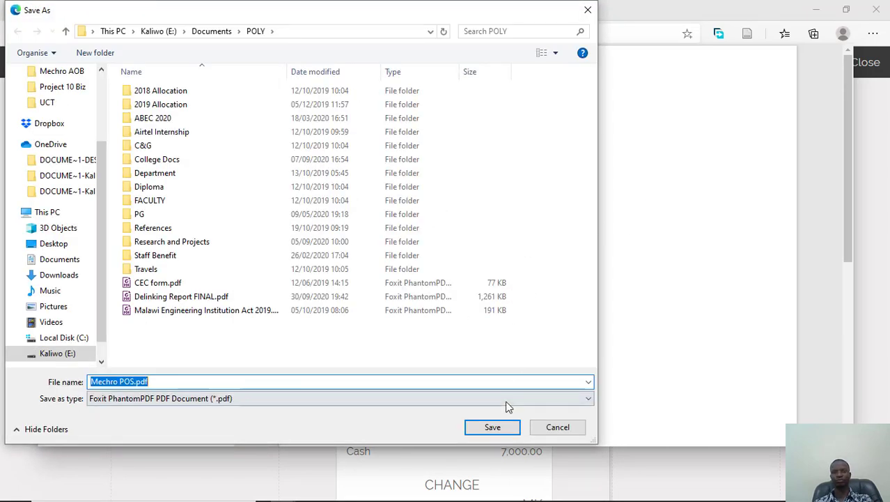
click(507, 426)
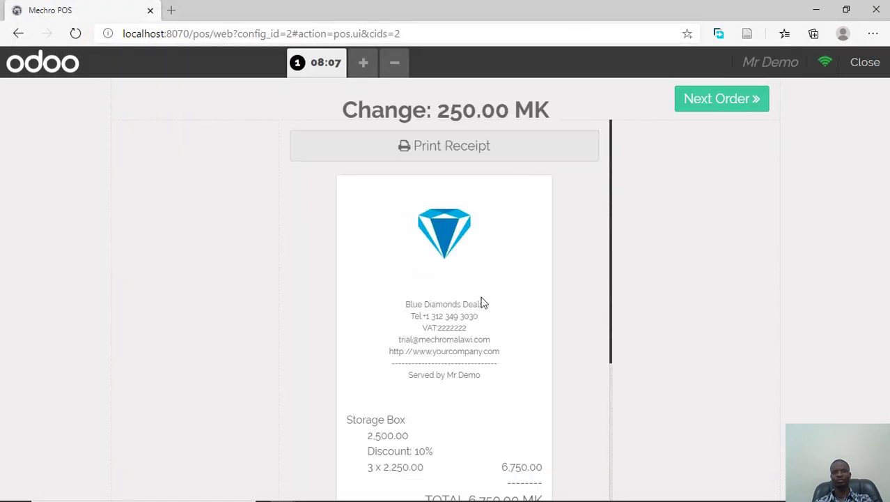
Review the order receipt and save it again as the PDF Mechro POS.pdf in the POLY folder, replacing the existing file
scroll(481, 303, down, 4)
scroll(481, 304, up, 4)
scroll(487, 298, down, 3)
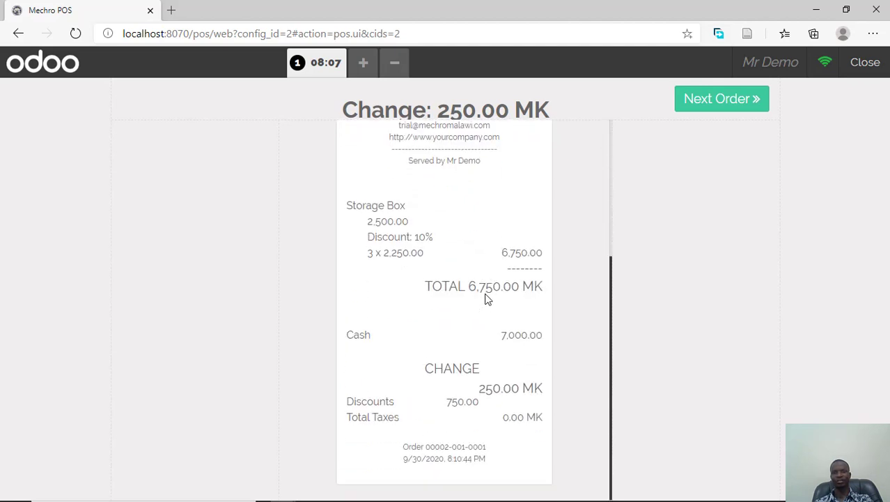
scroll(489, 299, up, 3)
click(491, 148)
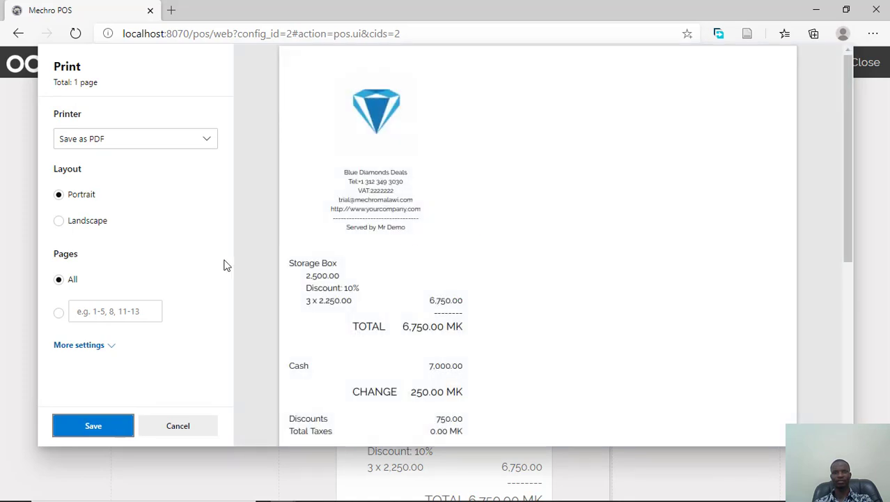
click(92, 427)
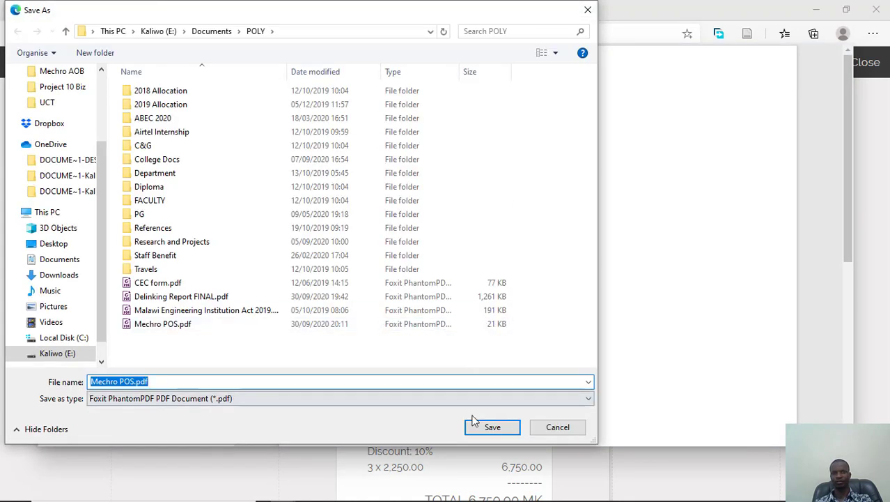
click(487, 427)
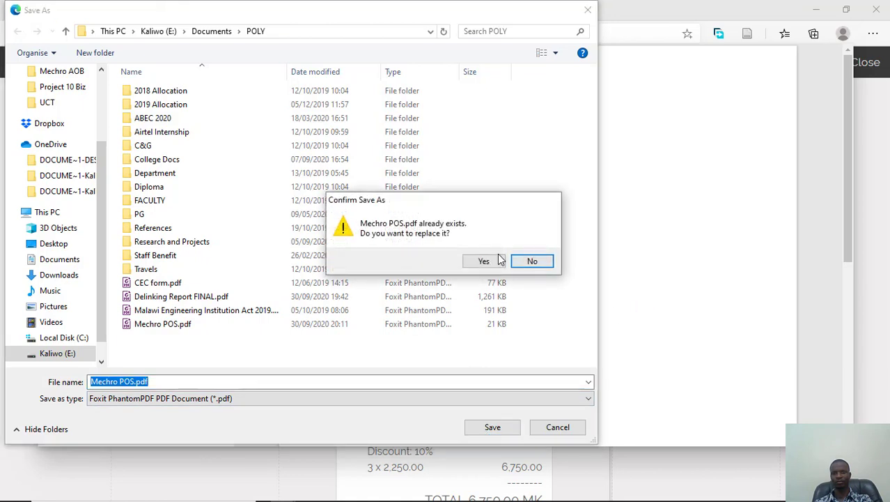
click(483, 261)
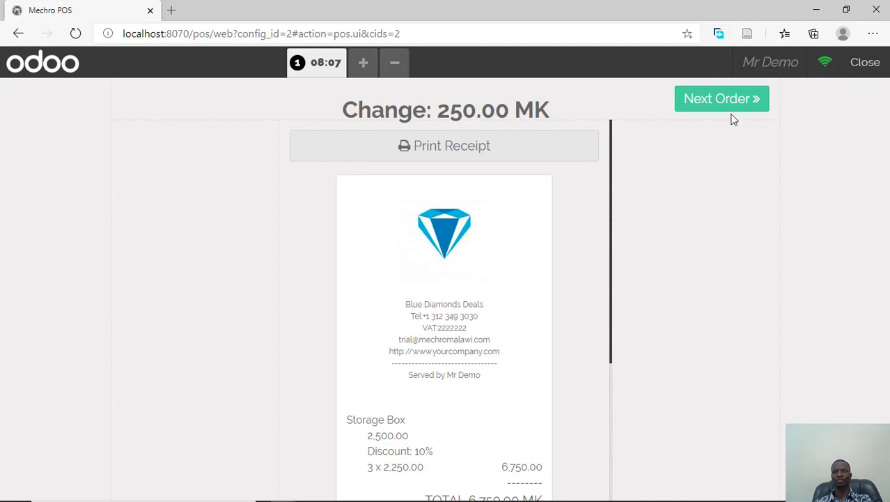
Start the next order with Customizable Desk (Custom, White), Customizable Desk (Custom, Black), Discount and Corner Desk Right Sit
click(722, 99)
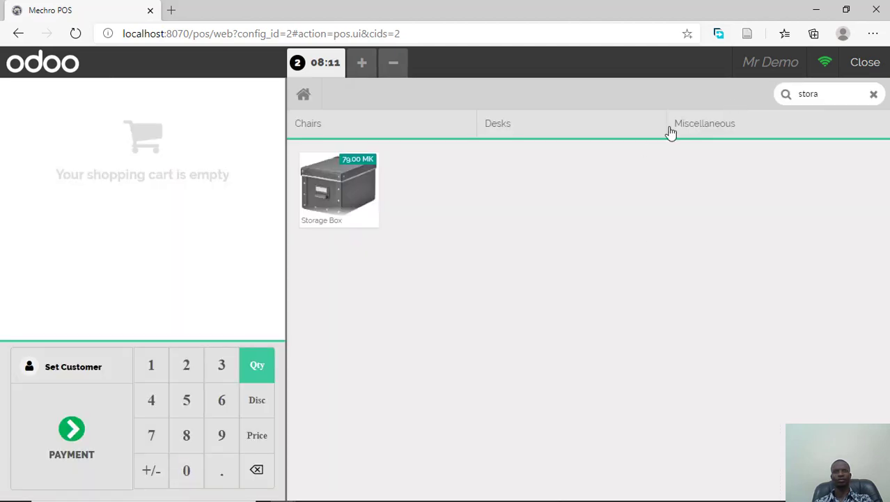
click(874, 93)
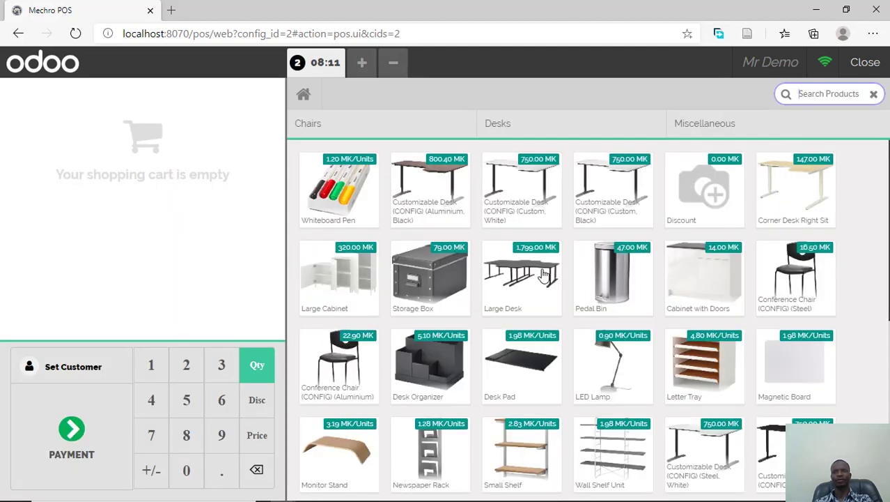
click(535, 213)
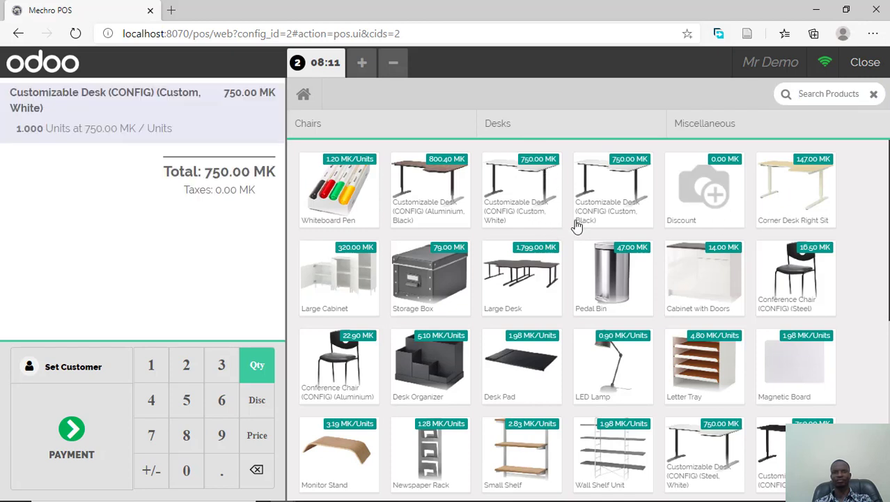
click(617, 190)
click(696, 195)
click(822, 198)
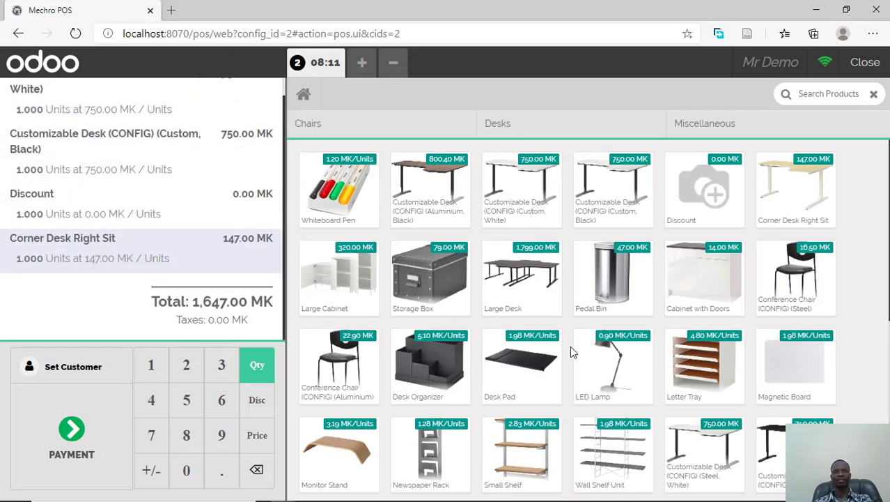
Set the unit price of the Customizable Desk (Custom, Black) line to 457 MK
click(214, 183)
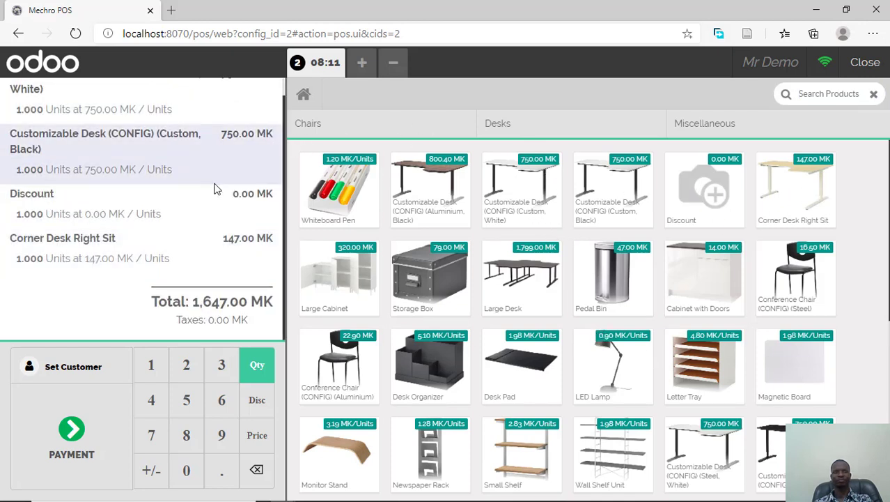
click(257, 438)
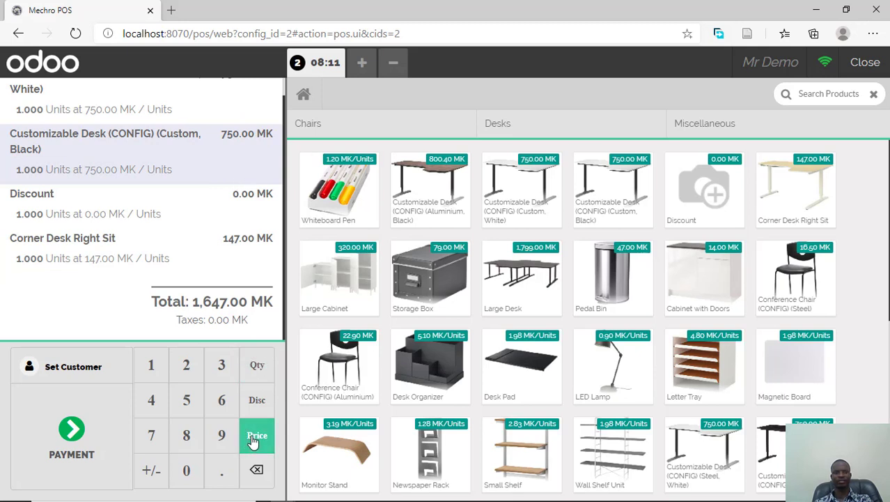
text(457)
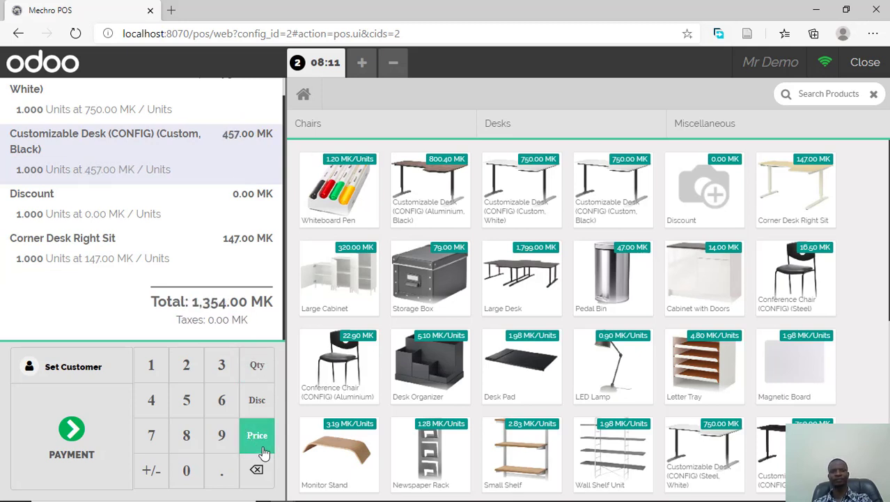
Remove the Discount line from the order and clear the quantity of the Corner Desk Right Sit line
click(221, 216)
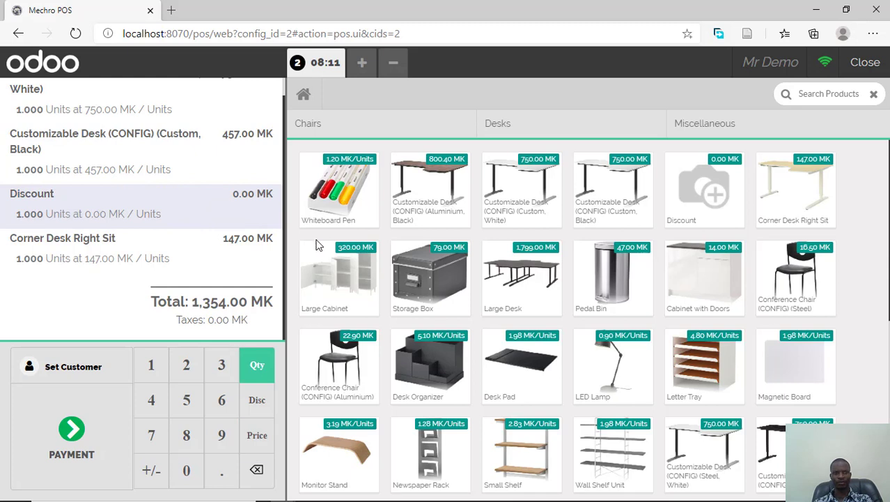
click(256, 469)
click(255, 468)
click(254, 467)
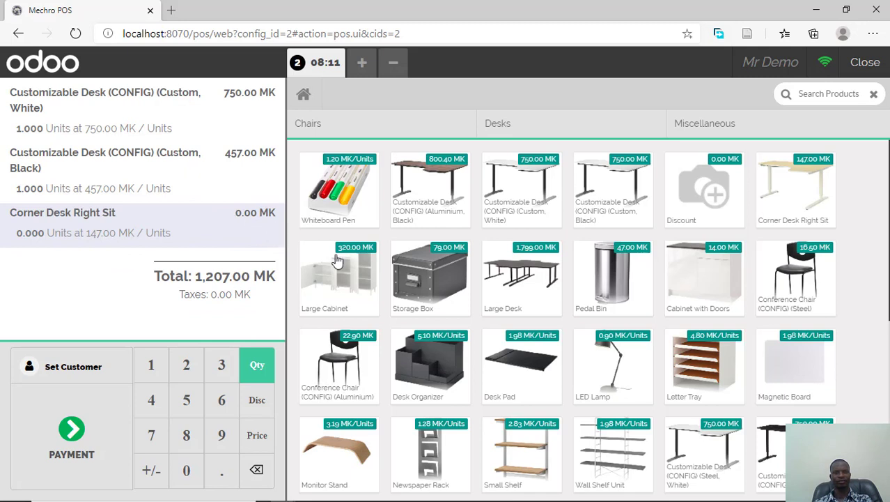
text(56)
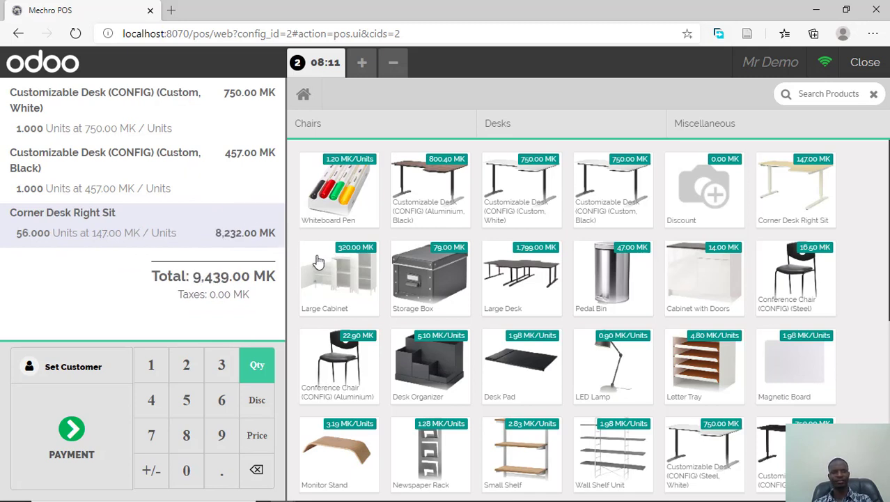
key(BackSpace)
key(BackSpace)
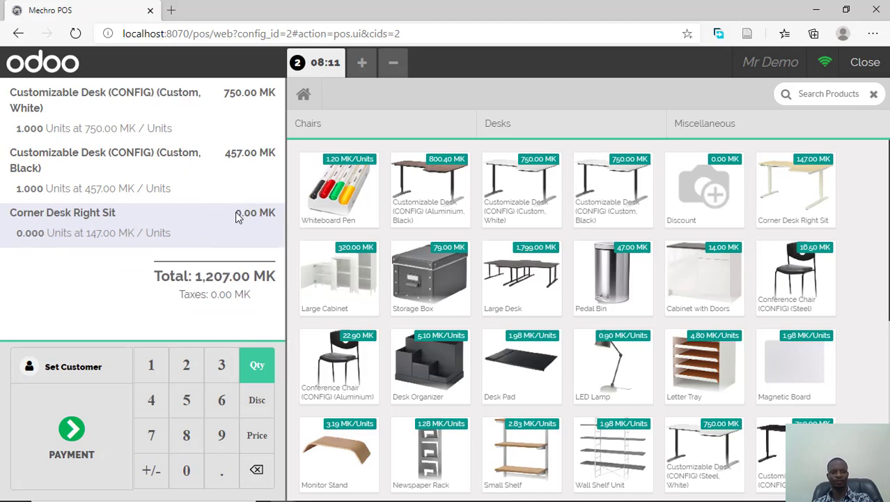
Set the Corner Desk Right Sit line to a quantity of 1 and a unit price of 5,600 MK
text(1)
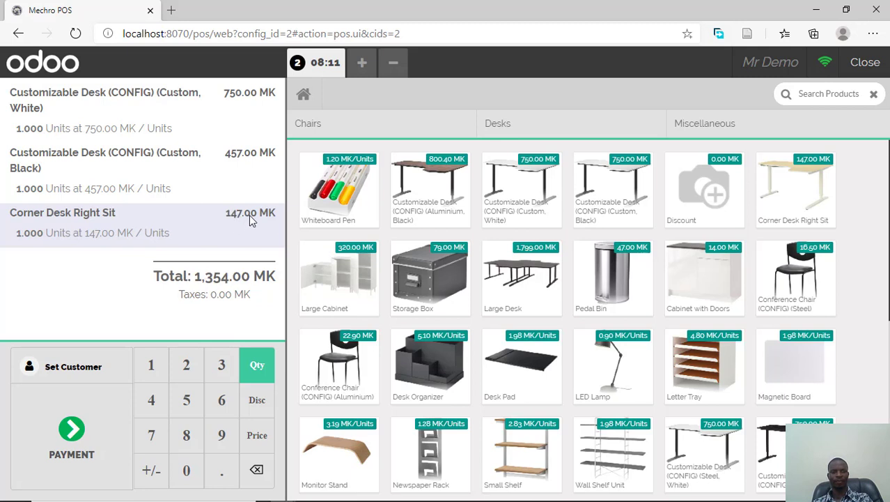
click(258, 439)
text(5,600)
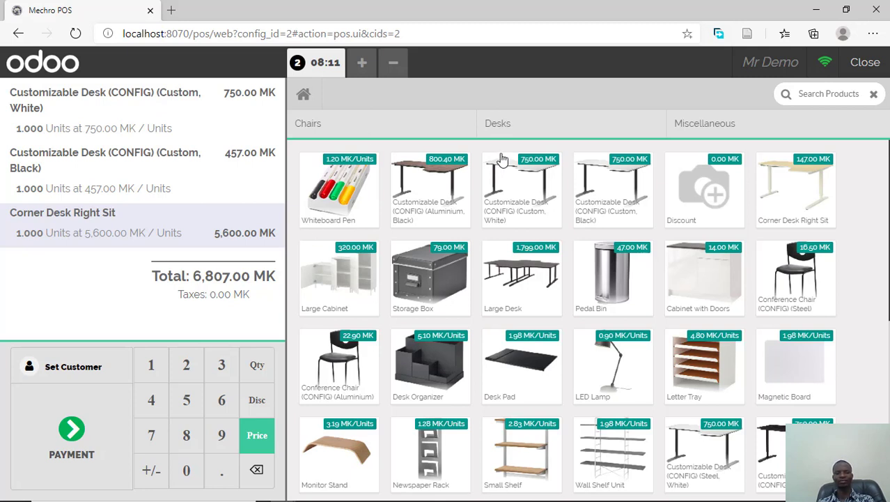
Leave the selling screen and close the Blantyre Shop session, validating the closing and posting its entries
click(17, 34)
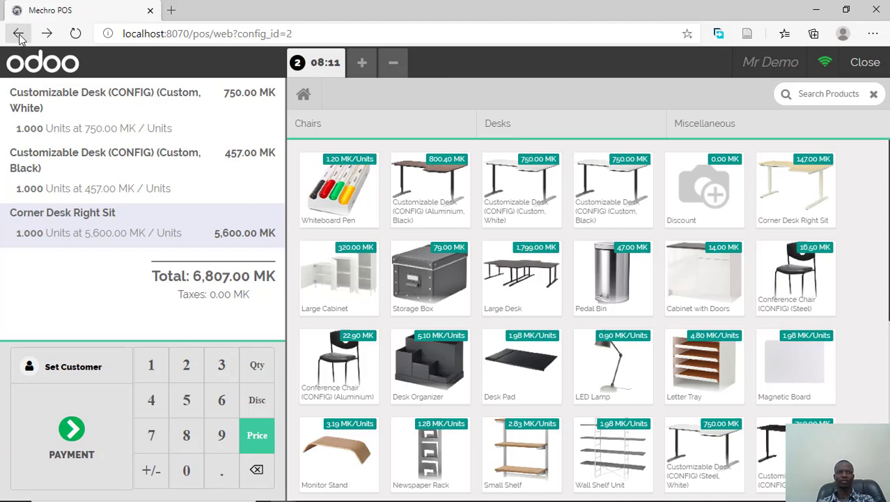
click(18, 35)
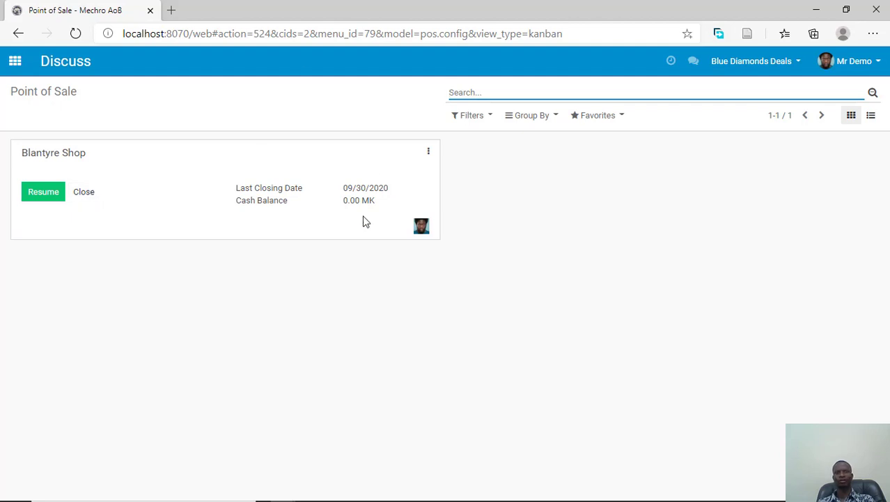
click(91, 196)
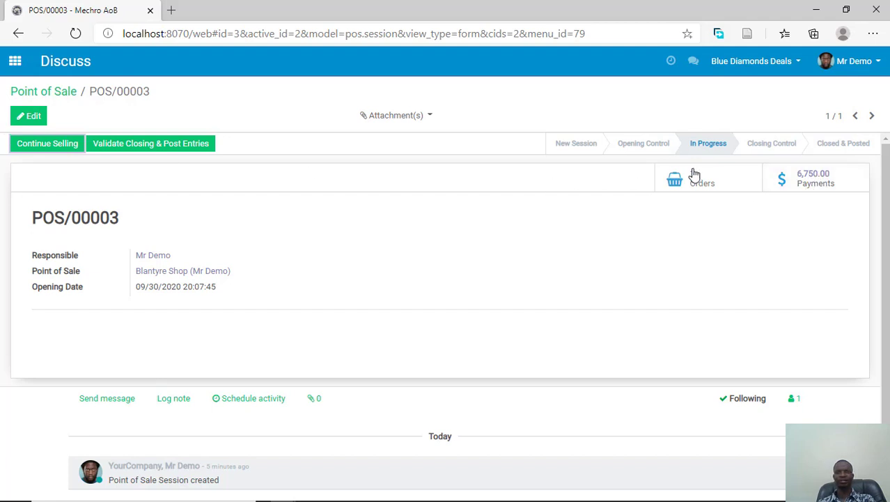
click(152, 147)
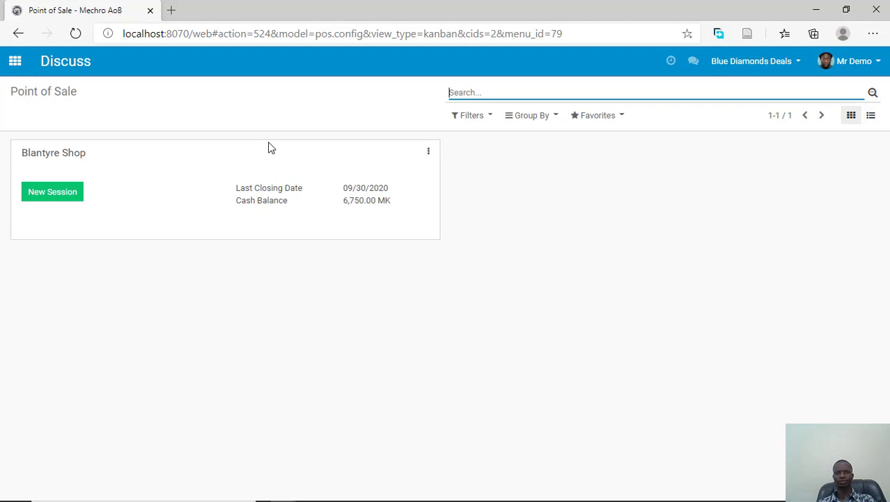
Open the Point of Sale orders and view them as a list, as kanban cards and as a pivot table
click(10, 61)
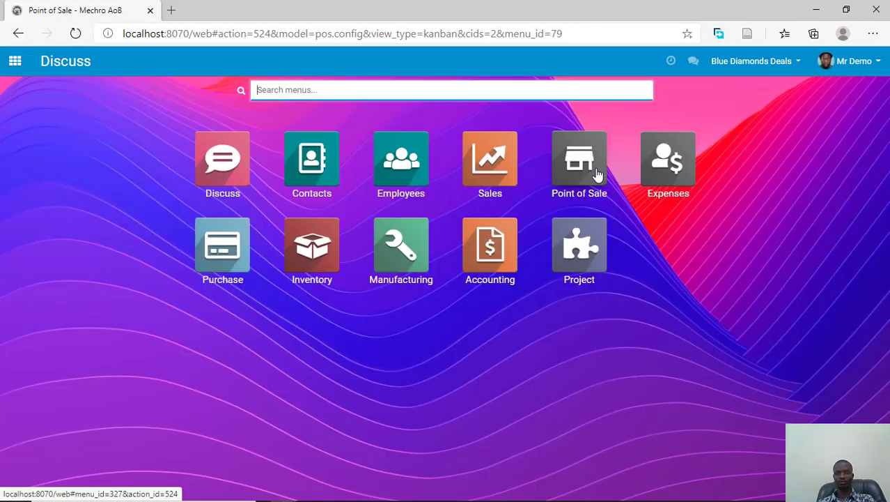
click(608, 180)
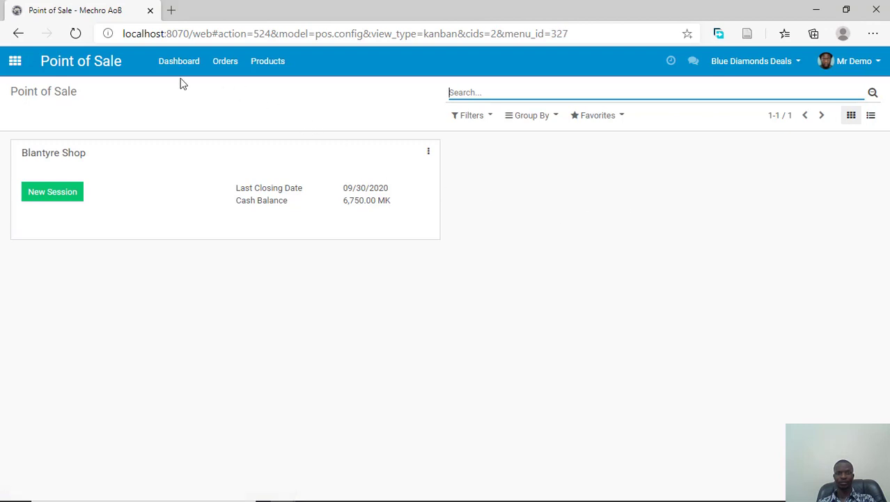
click(223, 64)
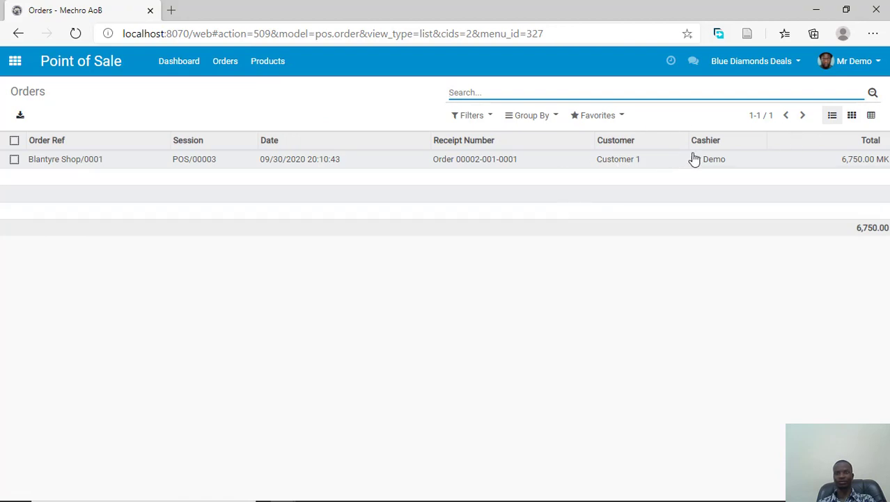
click(852, 117)
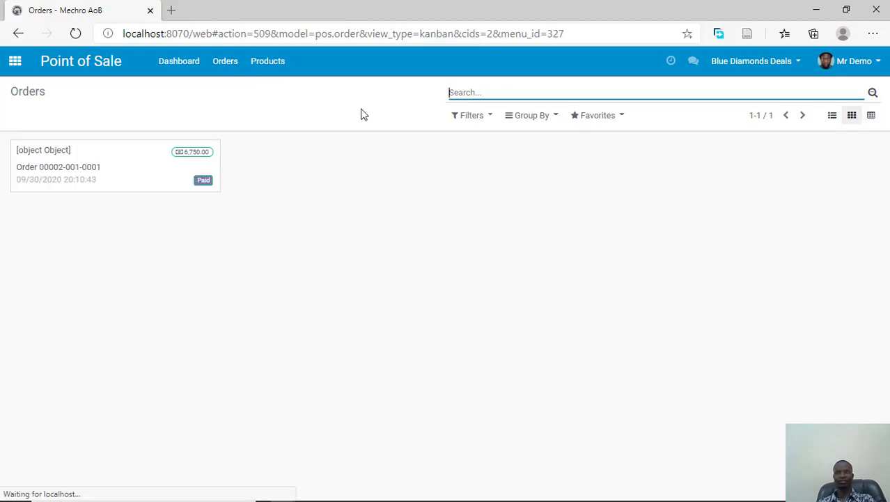
click(871, 117)
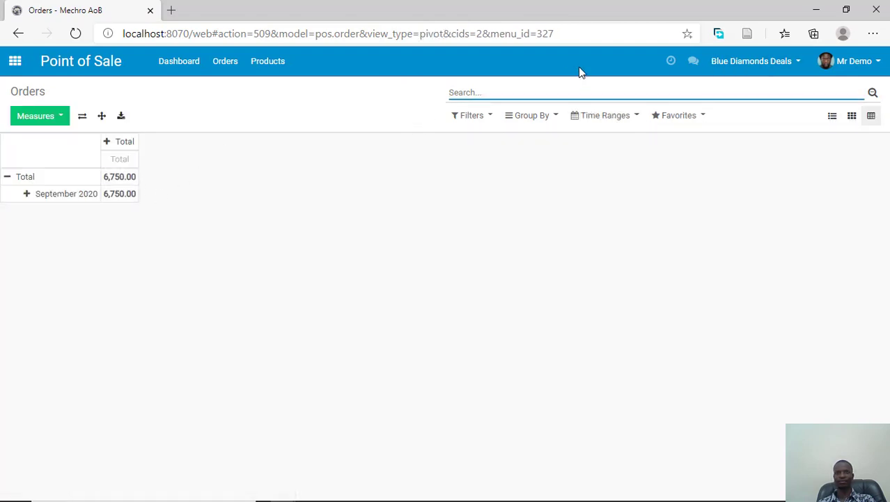
Show the orders as kanban cards grouped by cashier and look at the available filter options
click(850, 117)
click(553, 116)
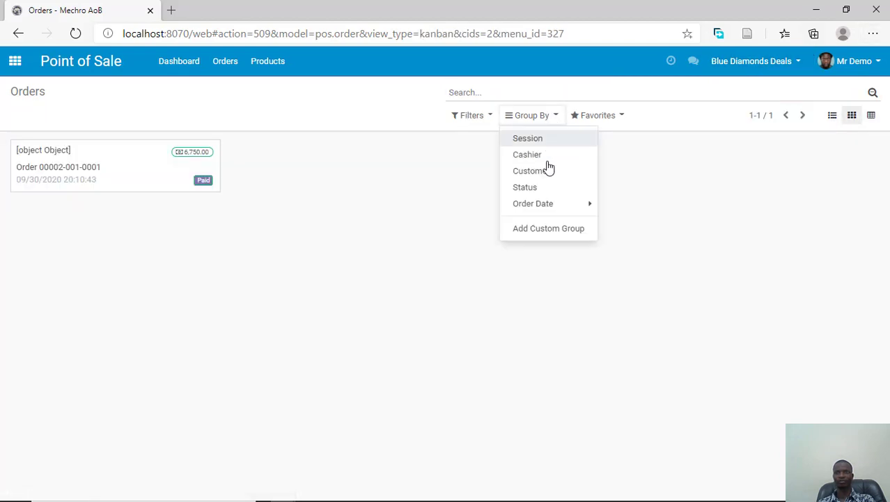
click(547, 154)
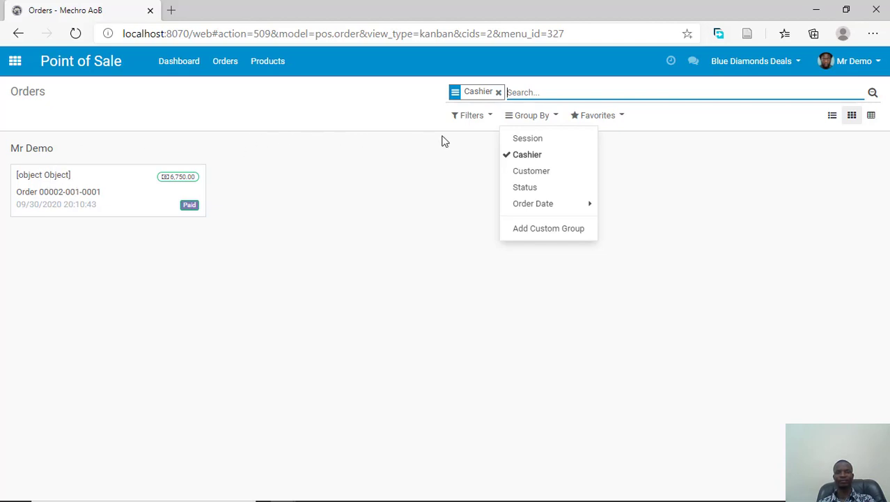
click(680, 183)
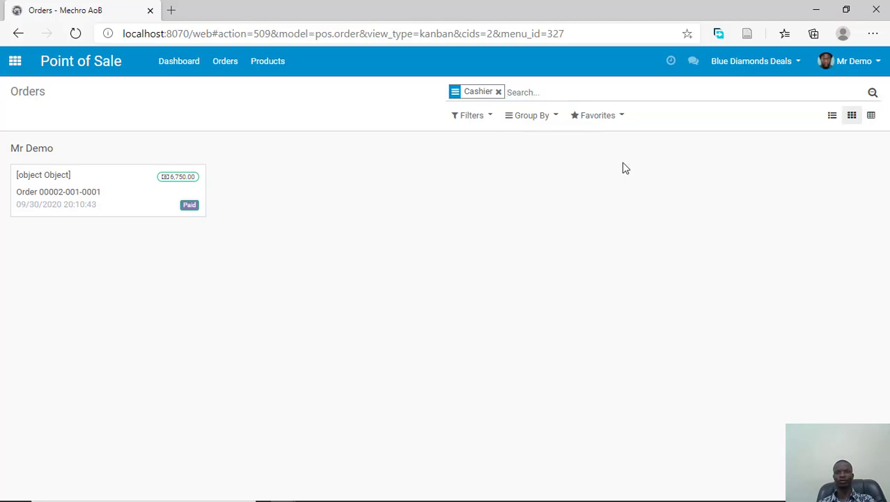
click(471, 115)
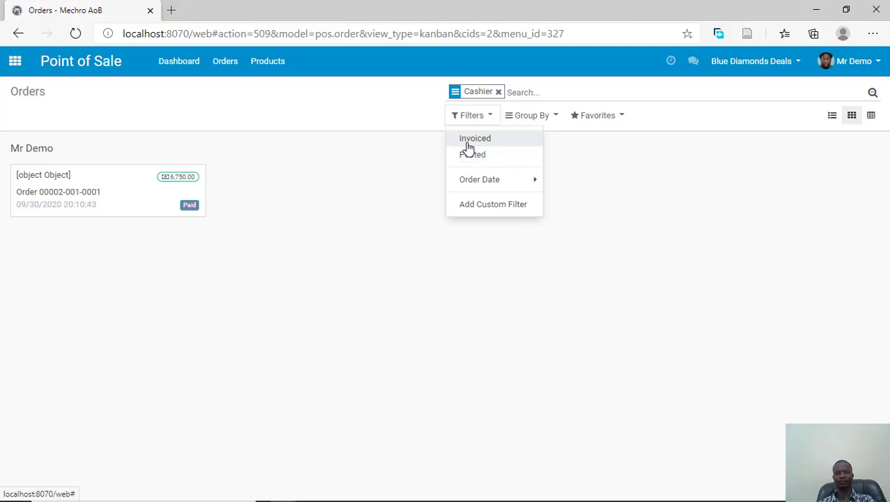
click(257, 210)
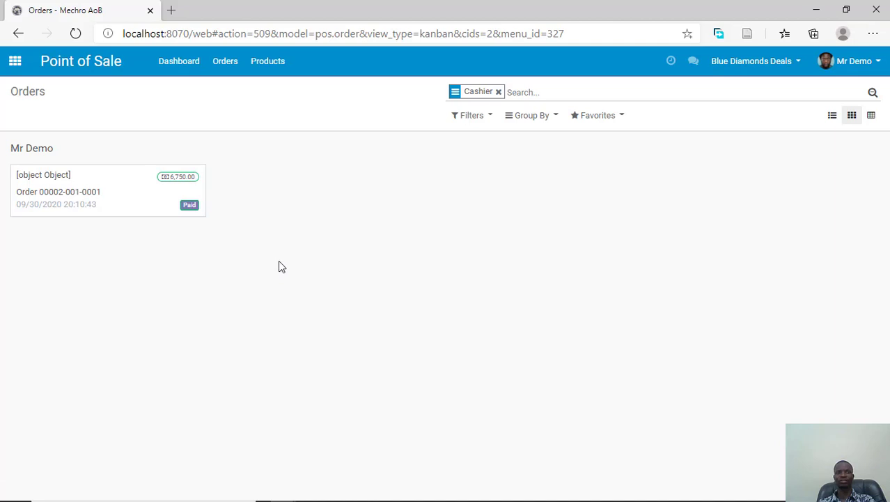
Open the Point of Sale product catalogue and look through the products' prices and on-hand quantities
click(268, 60)
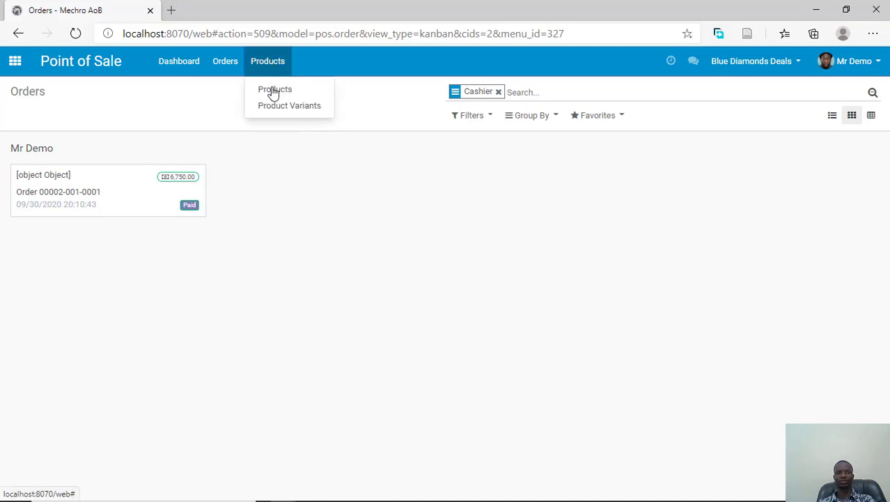
click(274, 89)
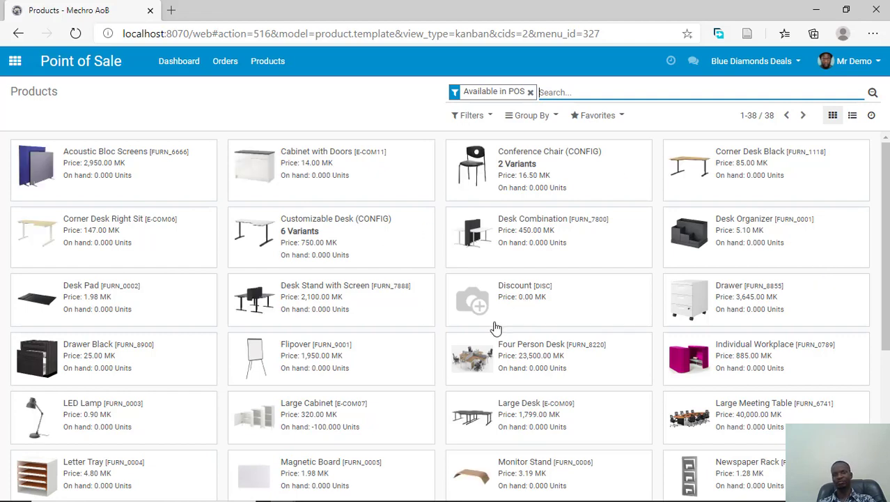
scroll(512, 286, down, 3)
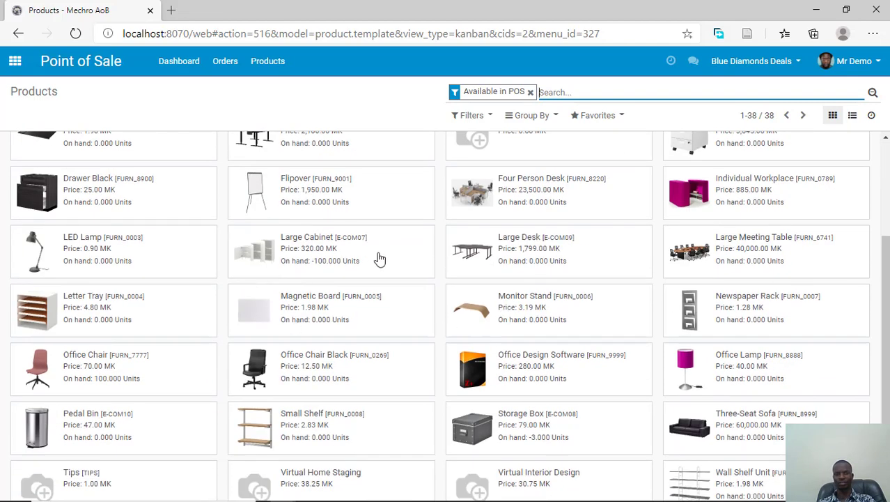
Open the Point of Sale payments and expand the Cash group to view its individual payments
scroll(786, 225, up, 3)
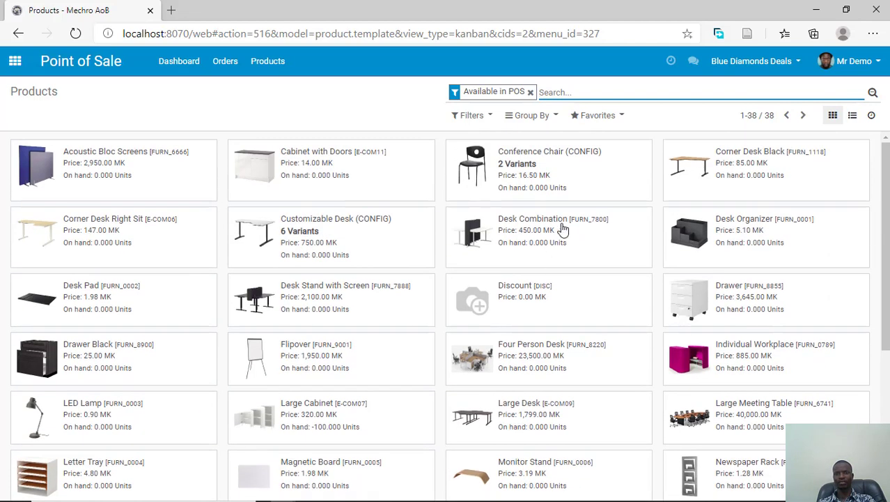
click(225, 60)
click(238, 103)
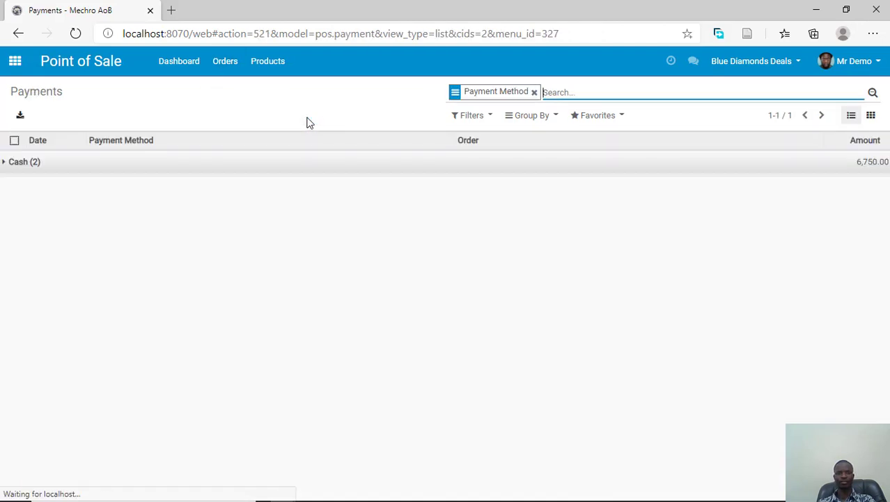
click(40, 163)
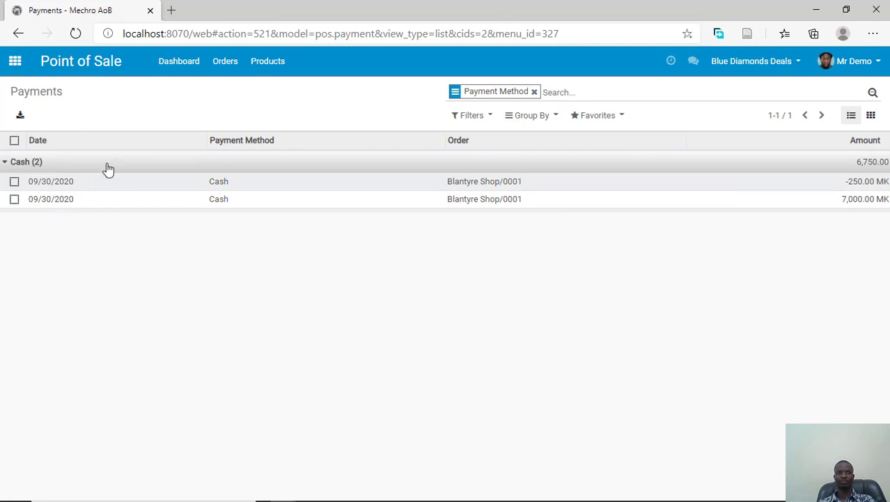
View the Point of Sale customers, and return through the app overview to the Point of Sale dashboard
click(236, 64)
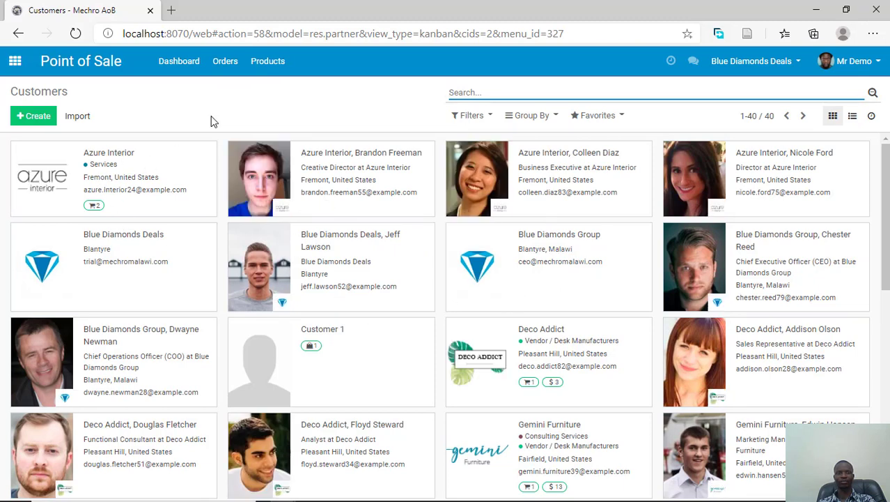
click(14, 61)
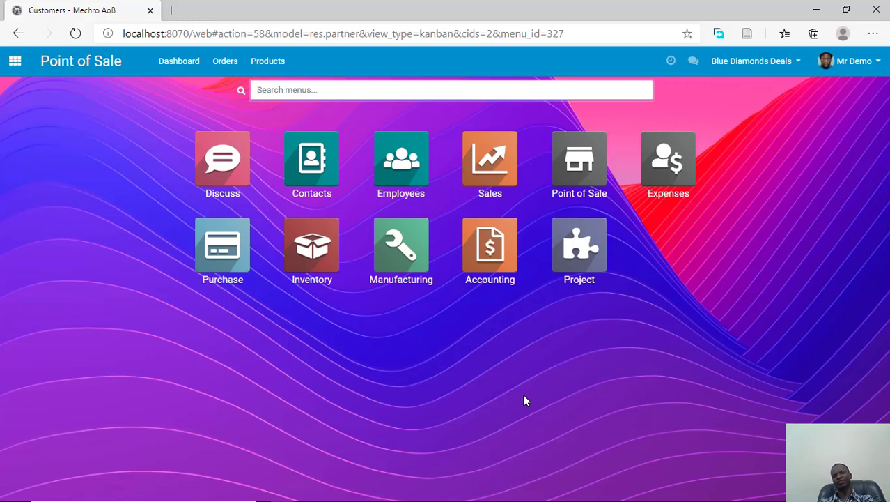
click(575, 173)
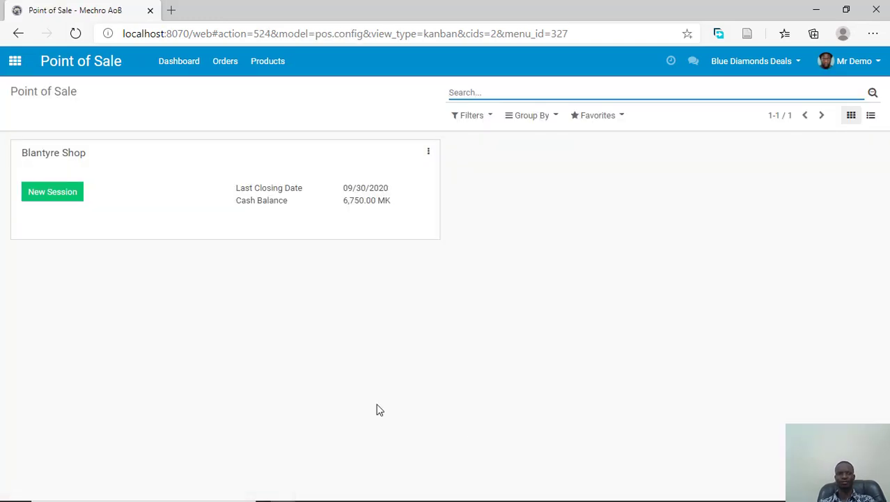